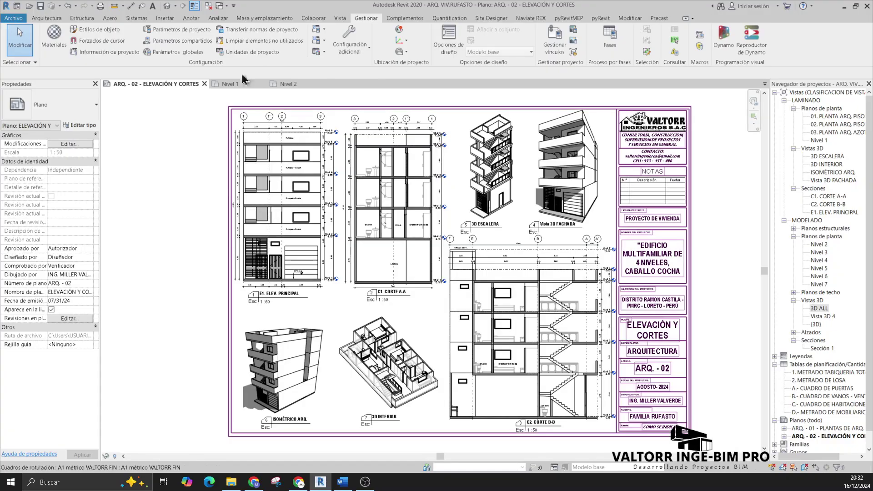
# Switch to the Nivel 1 floor plan showing the ground-floor stair's dashed projection lines
pyautogui.click(218, 84)
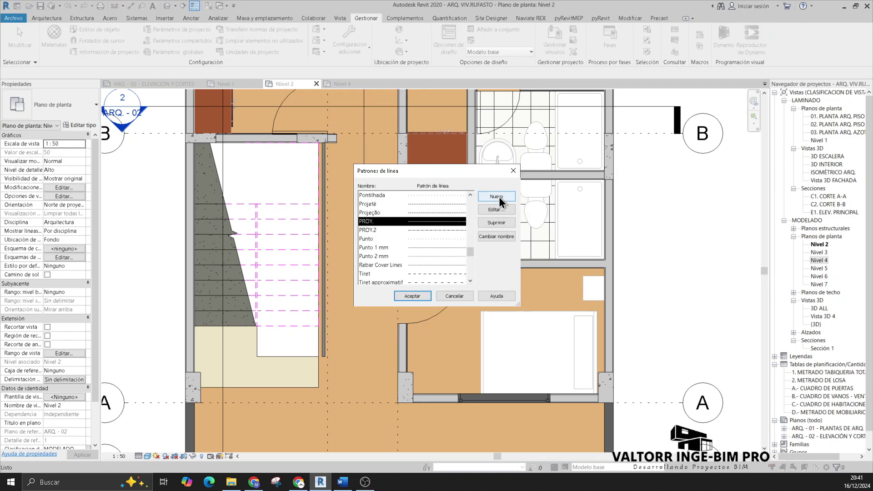
pyautogui.click(607, 259)
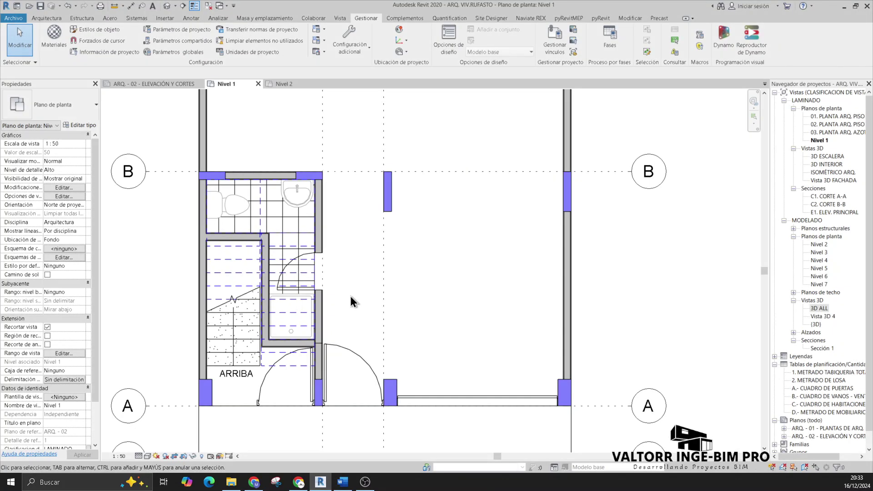
pyautogui.moveTo(354, 296); pyautogui.dragTo(353, 296, button='middle')
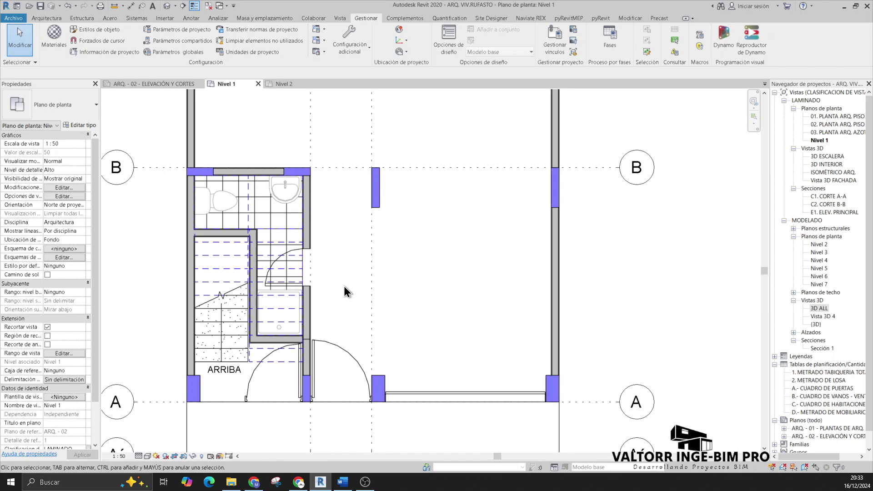
pyautogui.moveTo(419, 278); pyautogui.dragTo(424, 281, button='middle')
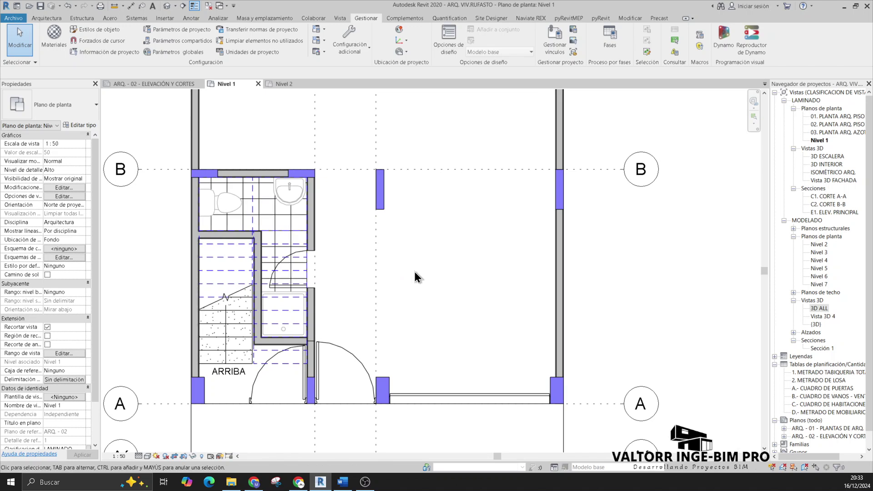
pyautogui.press('v')
pyautogui.press('v')
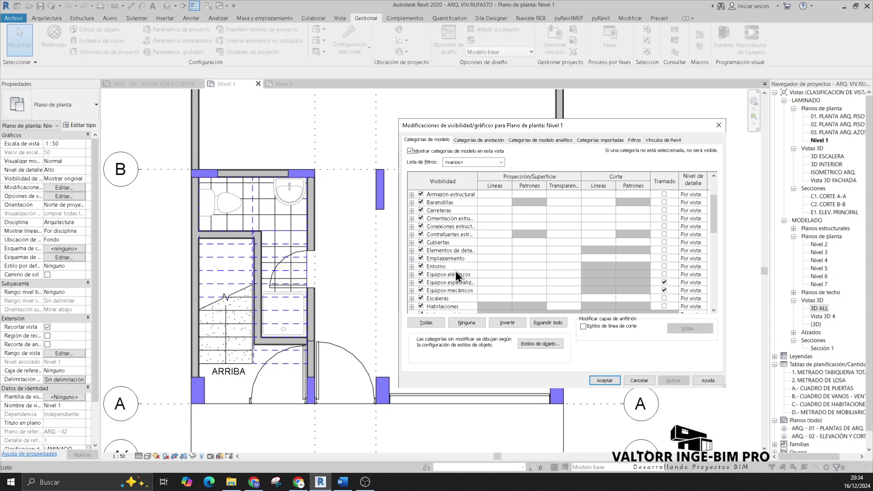
# Override the stair's projected riser lines in Visibility/Graphics with a red Dot pattern and apply it
pyautogui.scroll(-1, 437, 291)
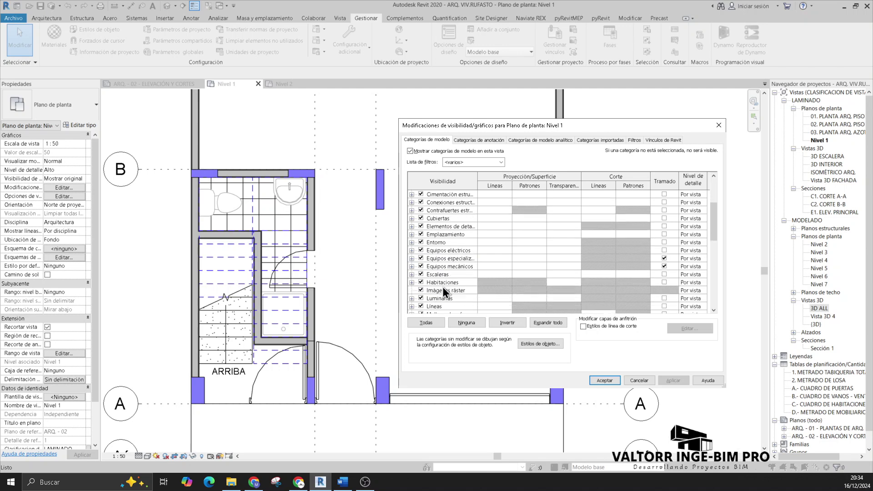
pyautogui.click(410, 274)
pyautogui.moveTo(477, 181); pyautogui.dragTo(529, 186)
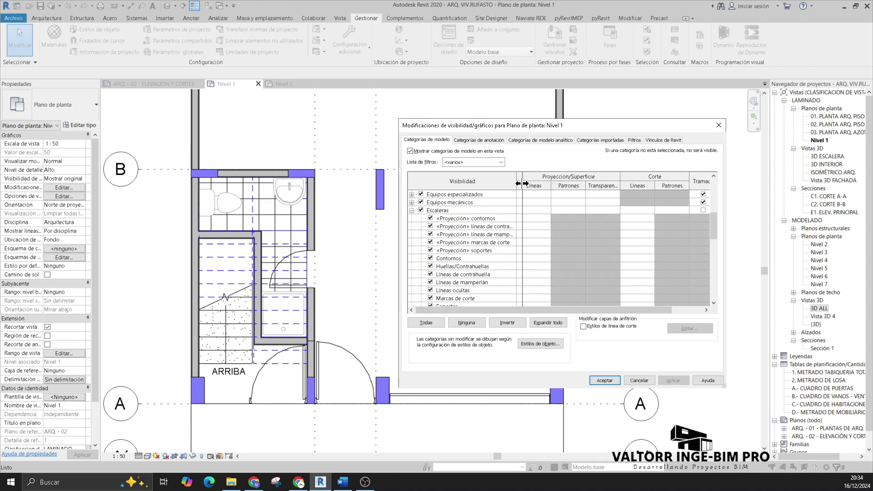
pyautogui.click(482, 227)
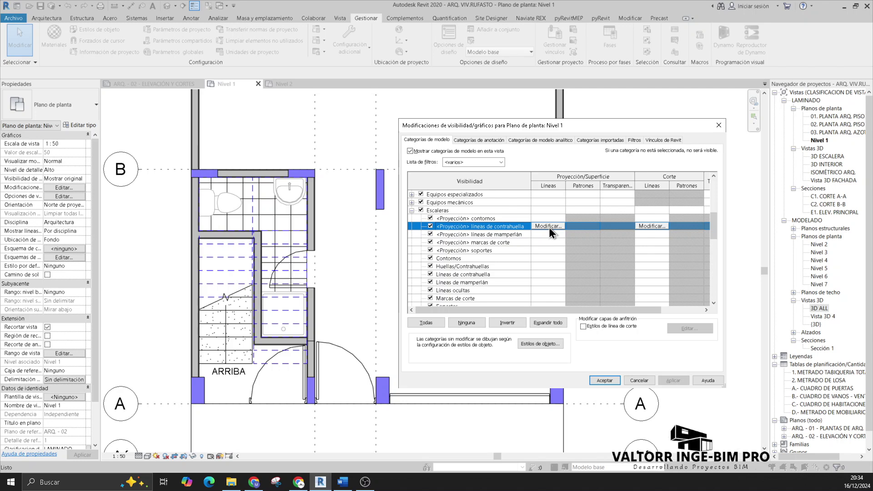
pyautogui.click(548, 226)
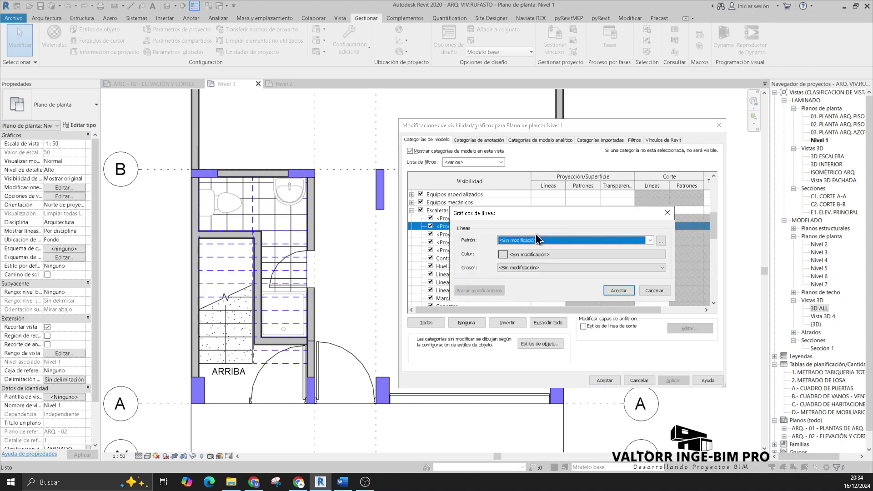
pyautogui.click(511, 239)
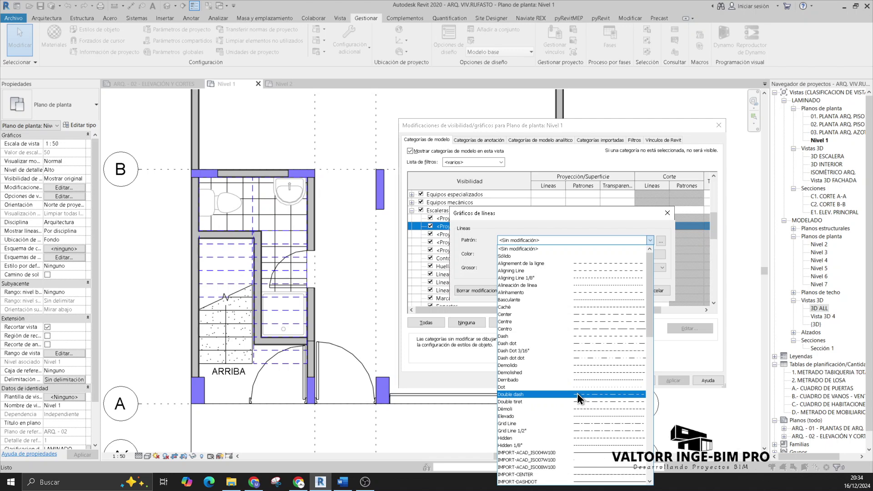
pyautogui.click(565, 387)
pyautogui.click(517, 254)
pyautogui.click(483, 265)
pyautogui.click(604, 334)
pyautogui.click(614, 290)
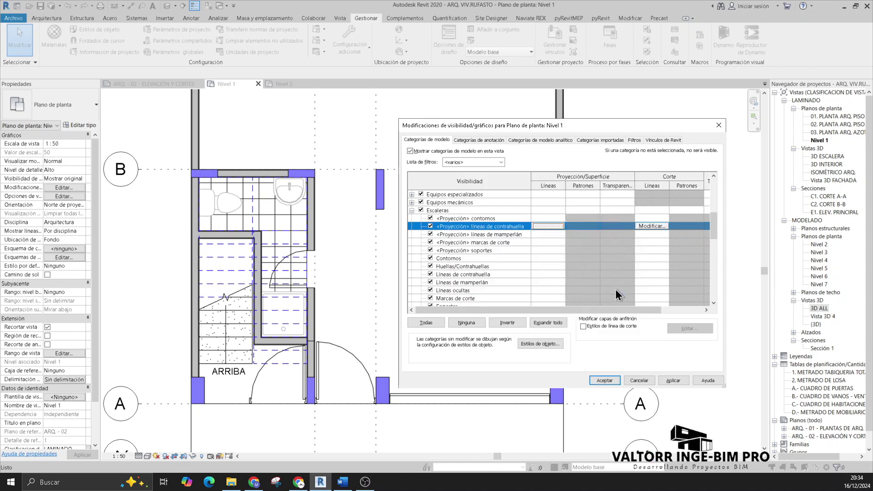
pyautogui.click(675, 379)
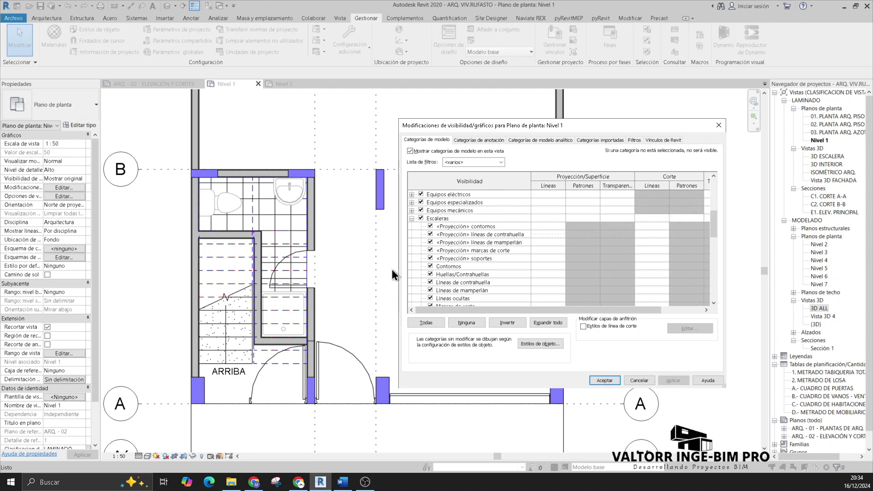
# Change the riser line override pattern to Double dash and apply it
pyautogui.click(544, 234)
pyautogui.click(541, 240)
pyautogui.click(558, 256)
pyautogui.click(618, 291)
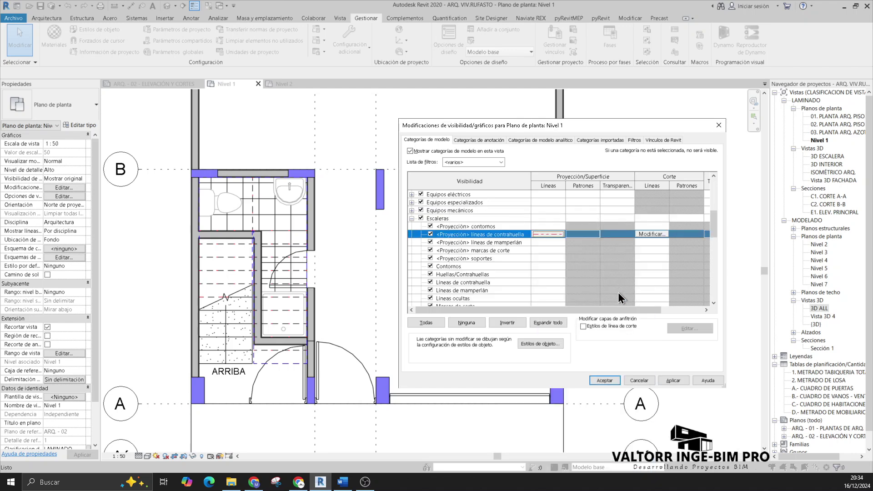
pyautogui.click(681, 381)
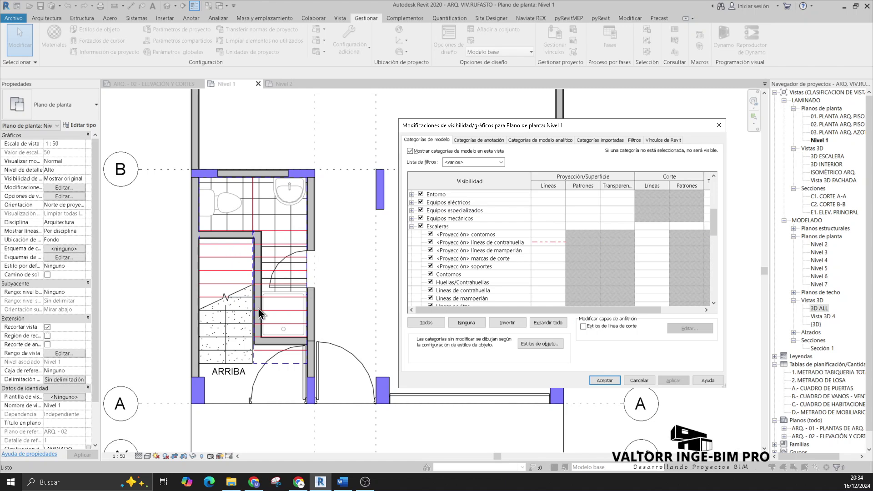
# Give the stair's projected outlines a red dashed override and close Visibility/Graphics
pyautogui.click(520, 234)
pyautogui.click(544, 239)
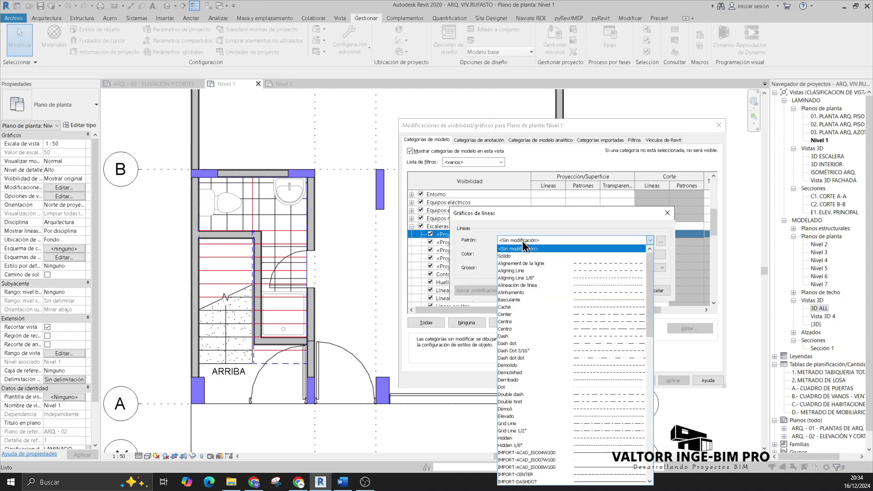
pyautogui.click(558, 263)
pyautogui.click(484, 265)
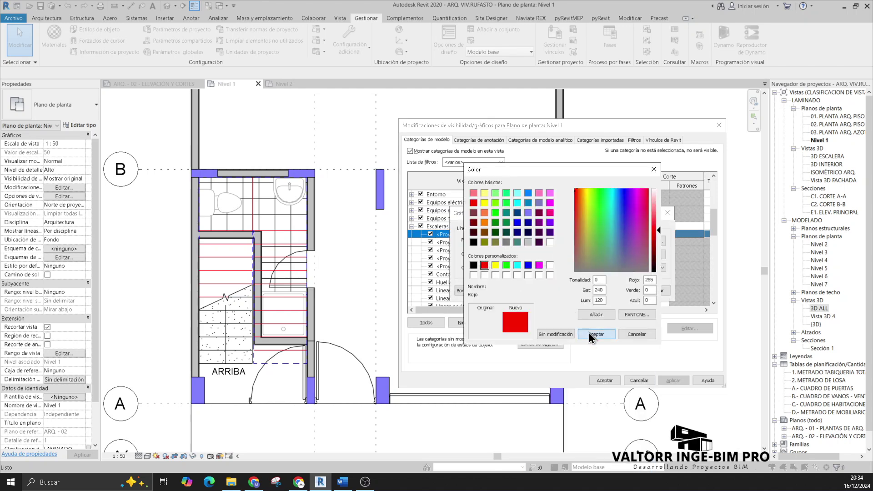
pyautogui.click(589, 336)
pyautogui.click(611, 291)
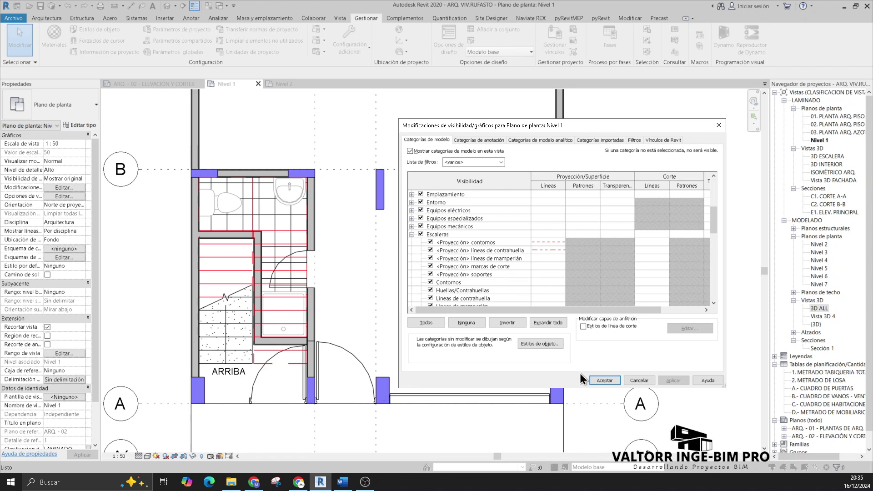
pyautogui.click(604, 380)
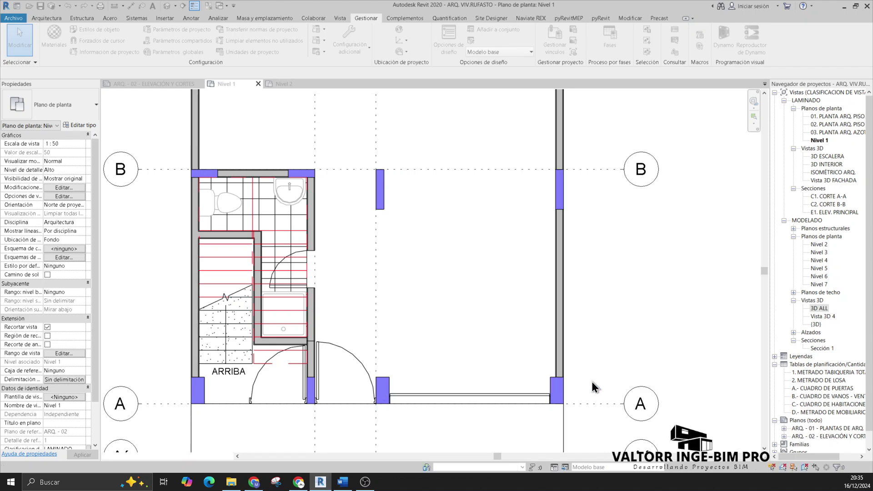
# Pan the Nivel 1 plan, then switch to Nivel 2 and frame its stair
pyautogui.moveTo(443, 312); pyautogui.dragTo(448, 318, button='middle')
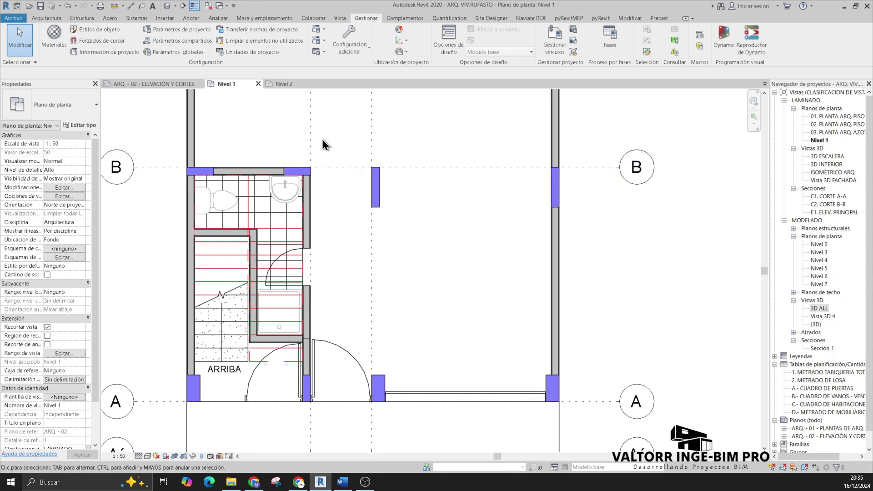
pyautogui.moveTo(283, 83)
pyautogui.click(285, 84)
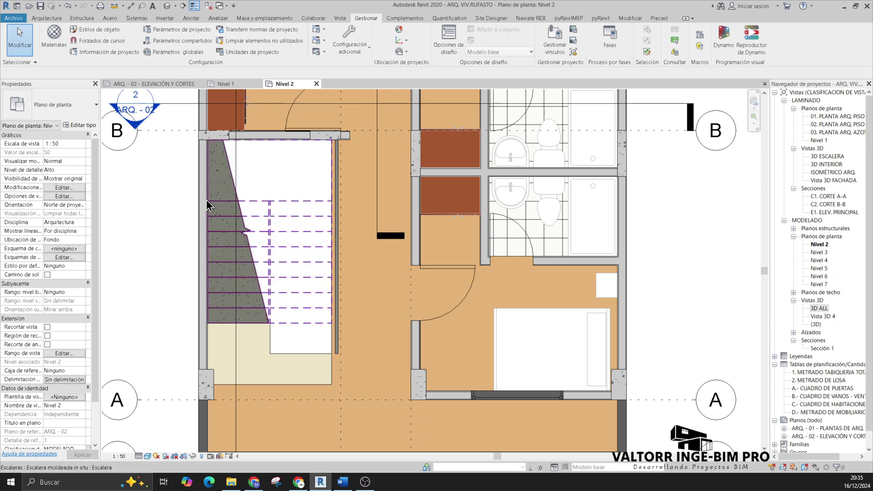
pyautogui.moveTo(176, 232); pyautogui.dragTo(176, 231, button='middle')
# In Nivel 2 Visibility/Graphics, give the stair's projected riser lines the Aligning Line pattern and a colour
pyautogui.press('v')
pyautogui.press('v')
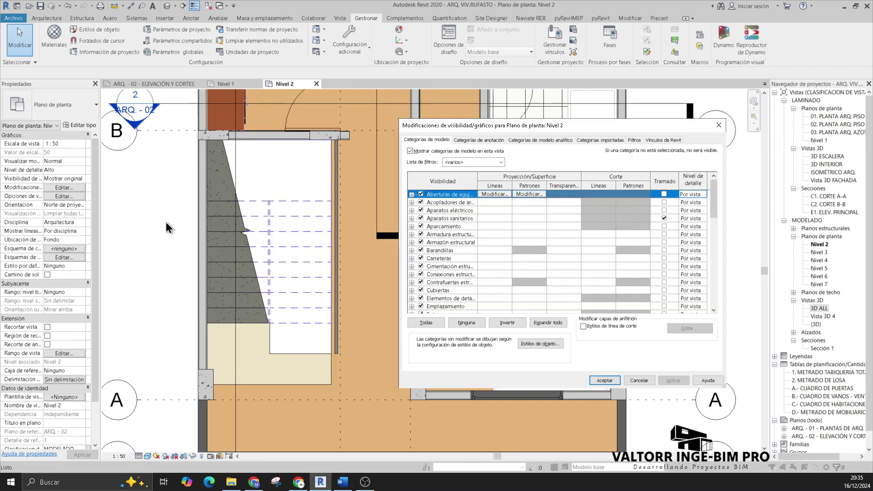
pyautogui.scroll(-1, 453, 260)
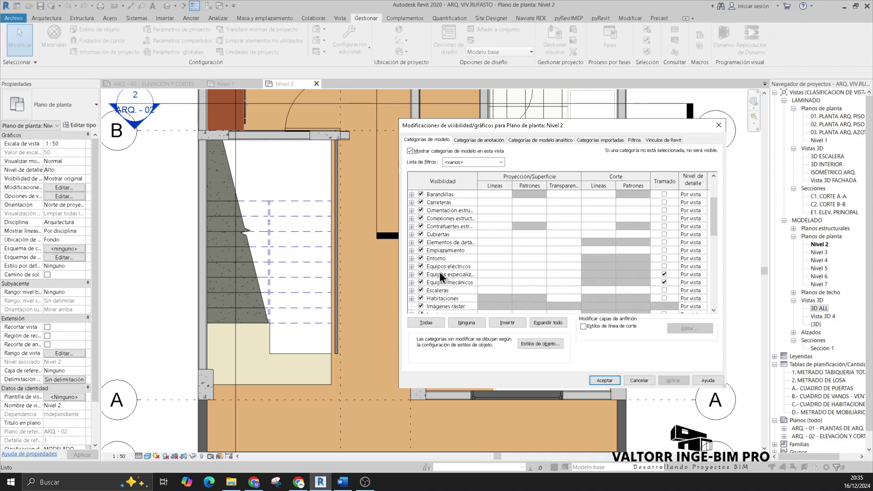
pyautogui.scroll(-1, 439, 271)
pyautogui.click(411, 282)
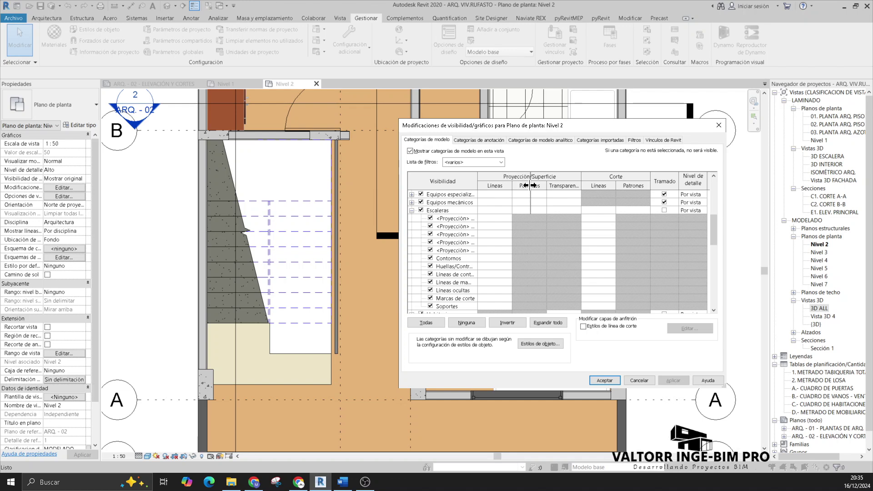
pyautogui.moveTo(477, 181); pyautogui.dragTo(530, 181)
pyautogui.click(522, 226)
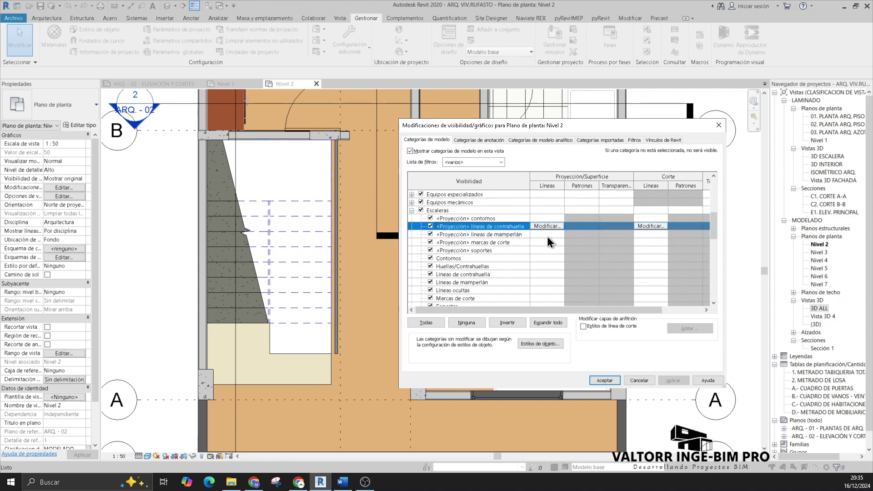
pyautogui.click(546, 226)
pyautogui.click(537, 240)
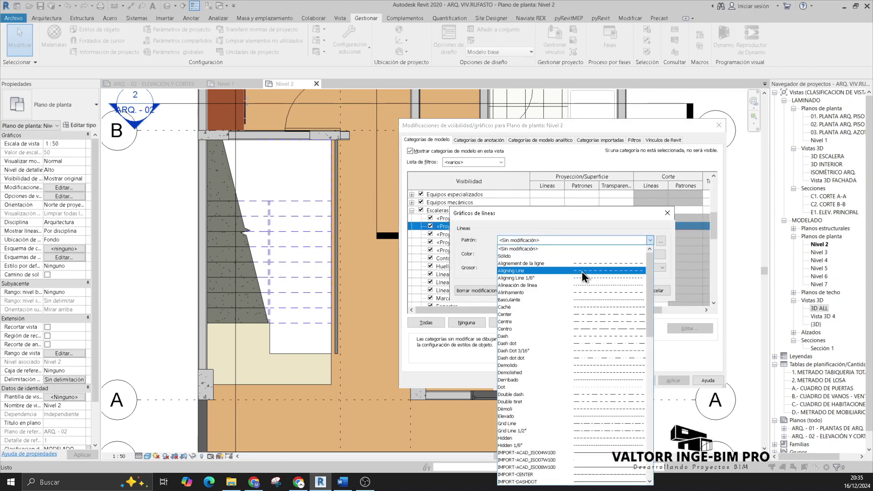
pyautogui.click(582, 271)
pyautogui.click(500, 255)
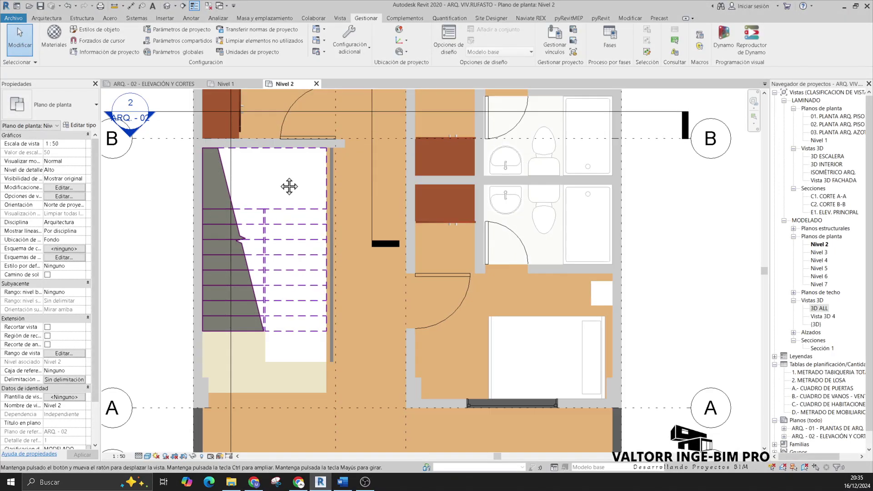
pyautogui.moveTo(289, 186); pyautogui.dragTo(285, 188, button='middle')
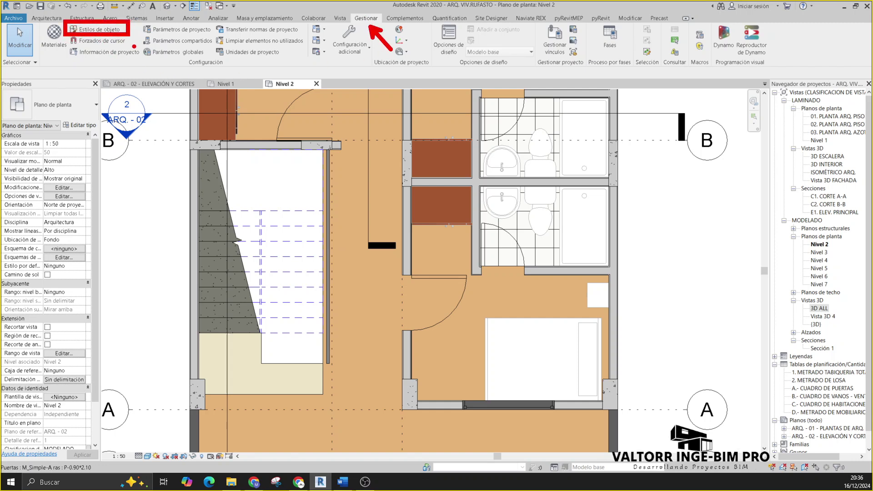
# Set the Escaleras projection line colour to magenta in Object Styles and apply it
pyautogui.click(97, 30)
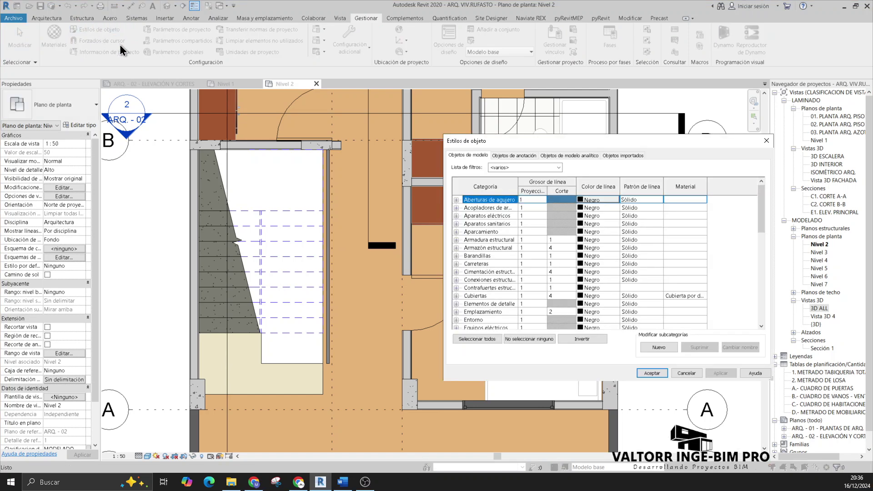
pyautogui.scroll(-1, 431, 250)
pyautogui.scroll(-1, 435, 252)
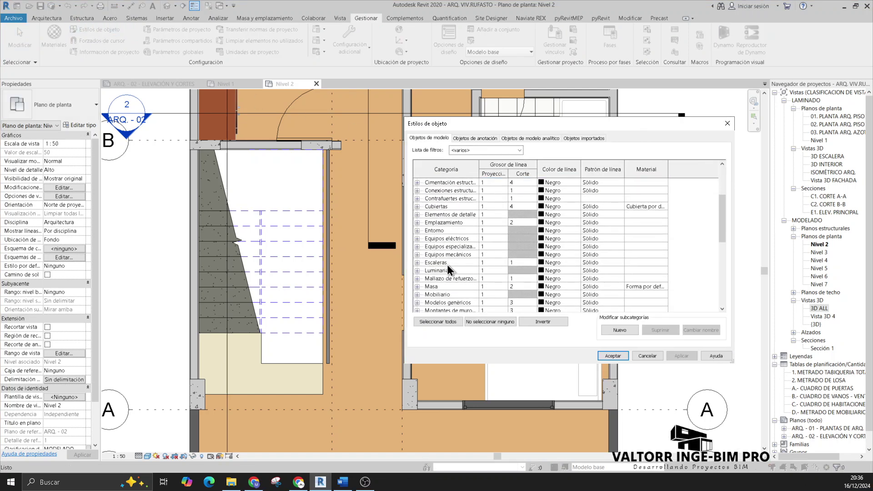
pyautogui.click(416, 263)
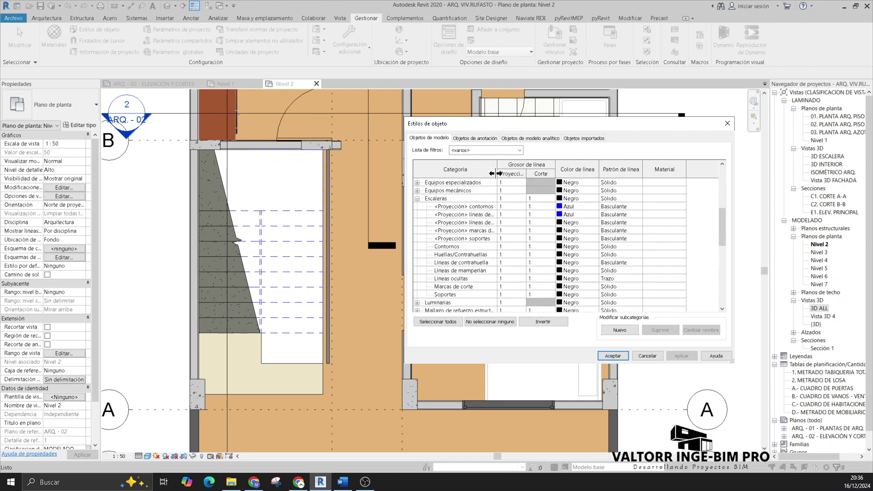
pyautogui.moveTo(479, 171); pyautogui.dragTo(532, 172)
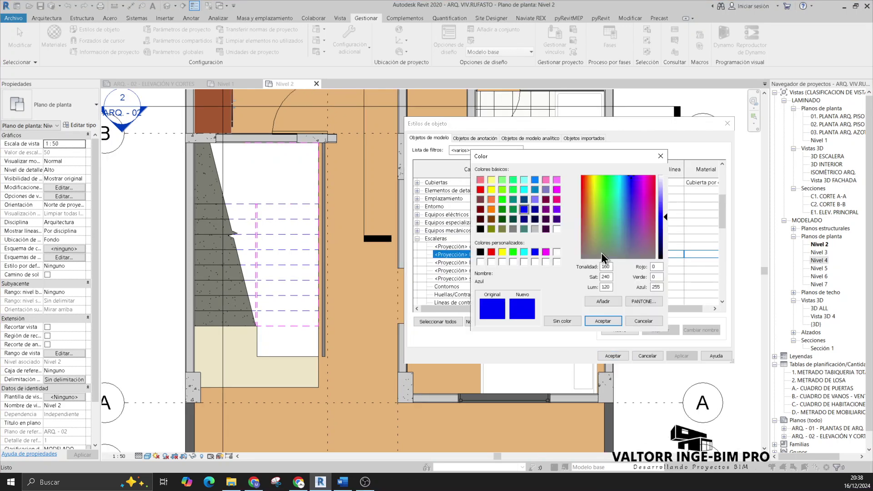
pyautogui.click(547, 253)
pyautogui.click(599, 318)
pyautogui.click(681, 355)
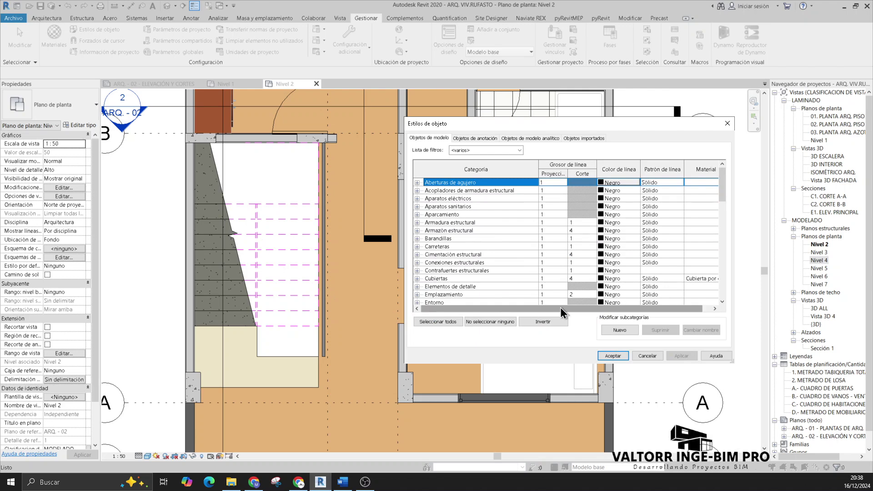
pyautogui.click(612, 356)
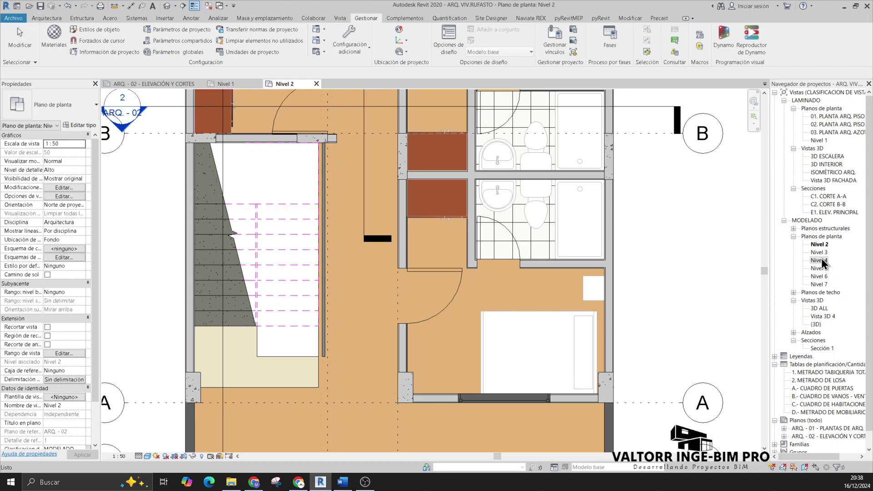
# Open the Nivel 4 plan to check its stair lines, then return to Nivel 2
pyautogui.doubleClick(820, 261)
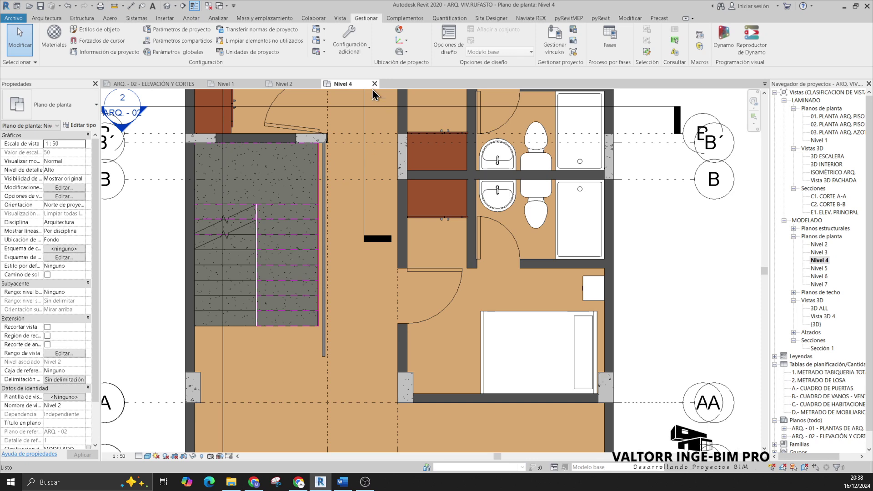
pyautogui.click(282, 84)
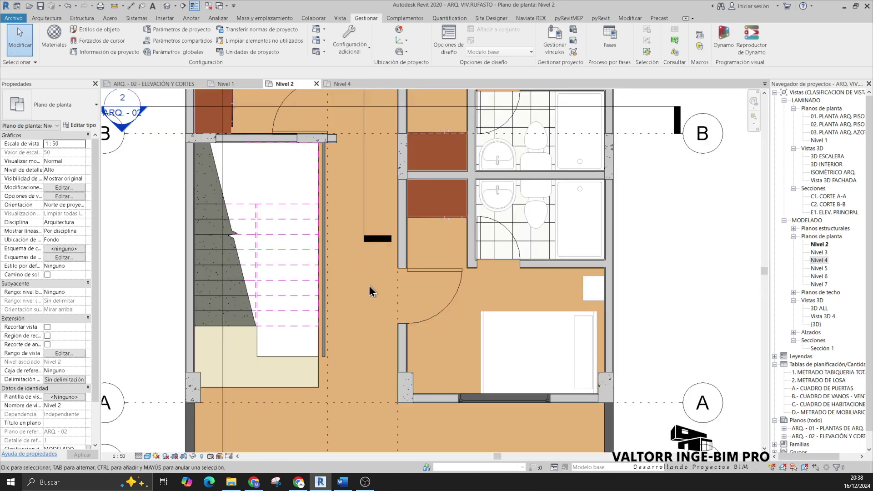
# In Object Styles, set the stair's projected outlines to the Dash Dot 3/16" pattern and apply
pyautogui.click(103, 30)
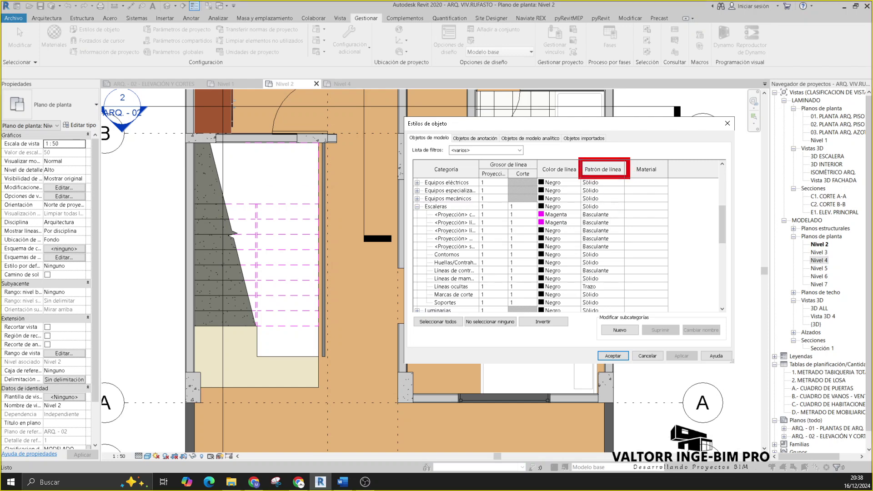
pyautogui.click(609, 214)
pyautogui.scroll(-1, 612, 243)
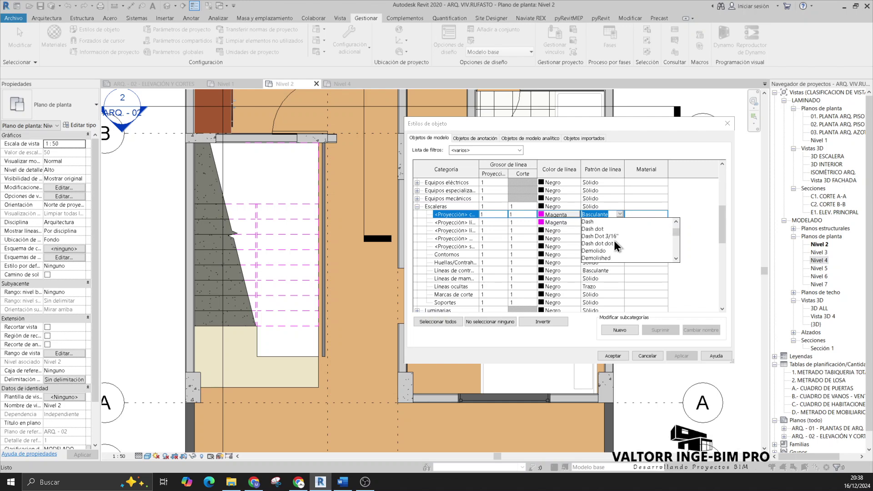
pyautogui.click(599, 236)
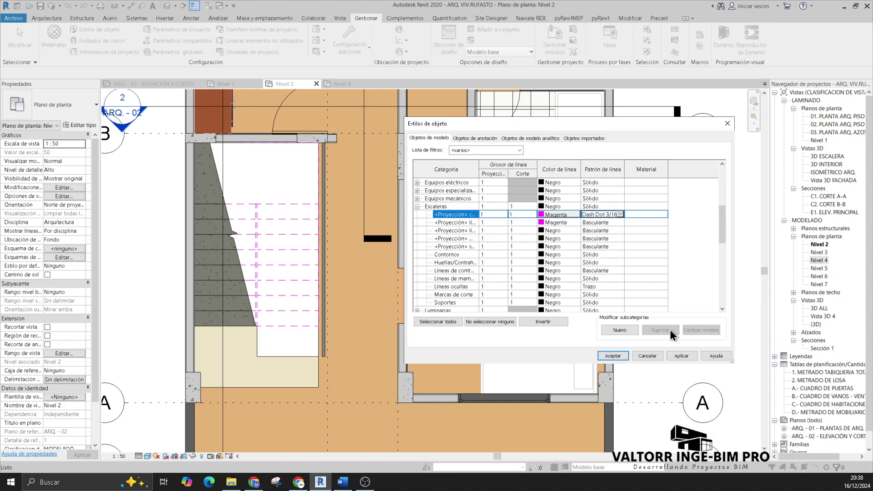
pyautogui.click(684, 356)
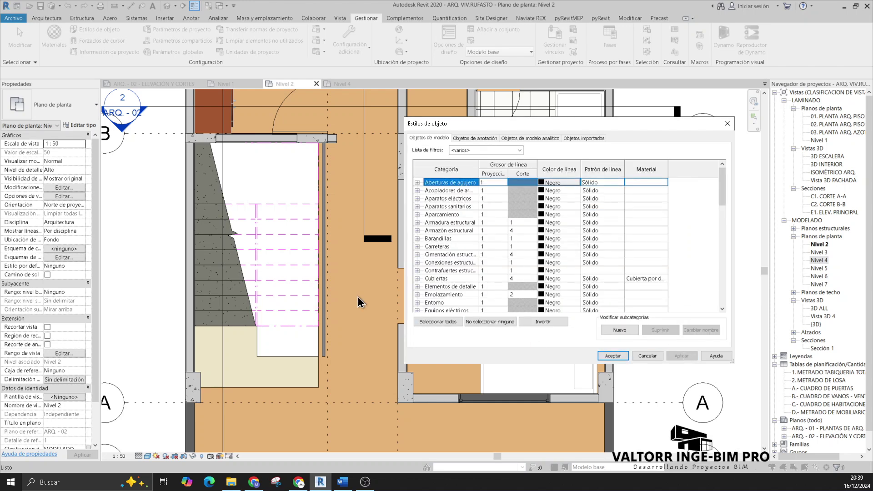
# Set the second stair projection subcategory's line pattern to PROY. and apply
pyautogui.scroll(-4, 617, 237)
pyautogui.click(617, 255)
pyautogui.click(619, 254)
pyautogui.click(595, 287)
pyautogui.click(681, 356)
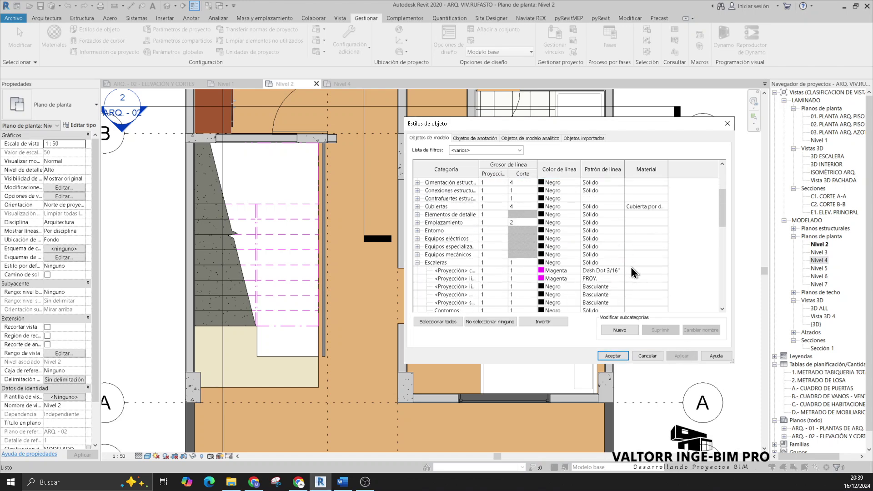
# Switch the projected outlines from Dash Dot to PROY., apply, and close Object Styles
pyautogui.click(617, 239)
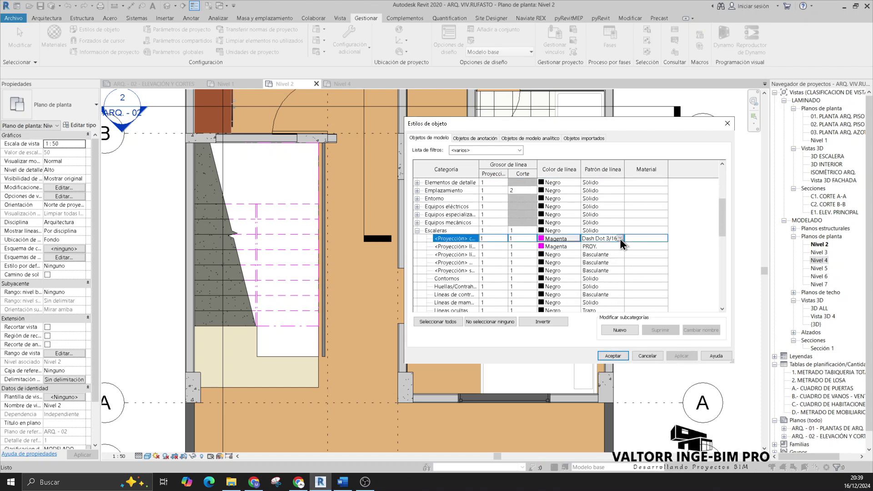
pyautogui.click(619, 238)
pyautogui.scroll(-5, 609, 278)
pyautogui.scroll(-3, 609, 277)
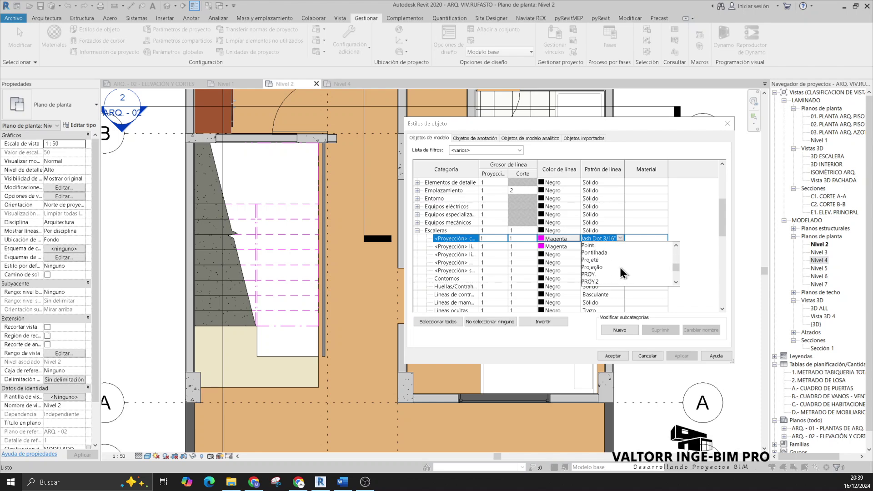
pyautogui.click(594, 274)
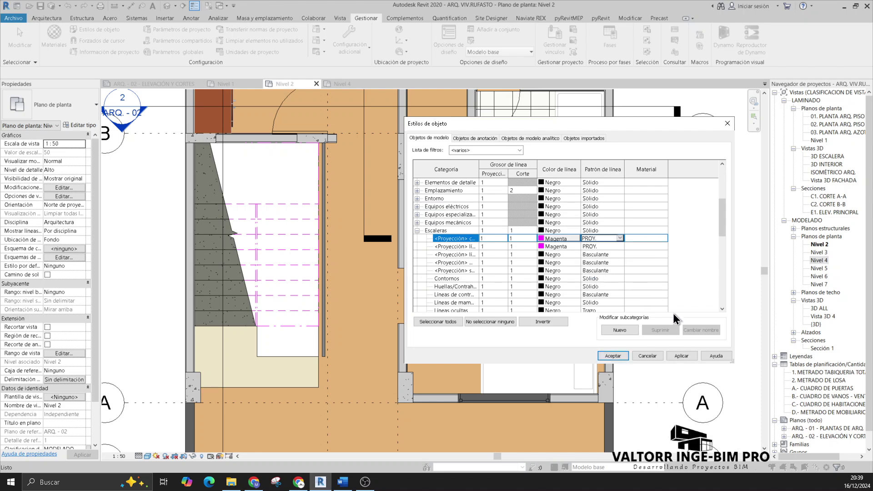
pyautogui.click(684, 355)
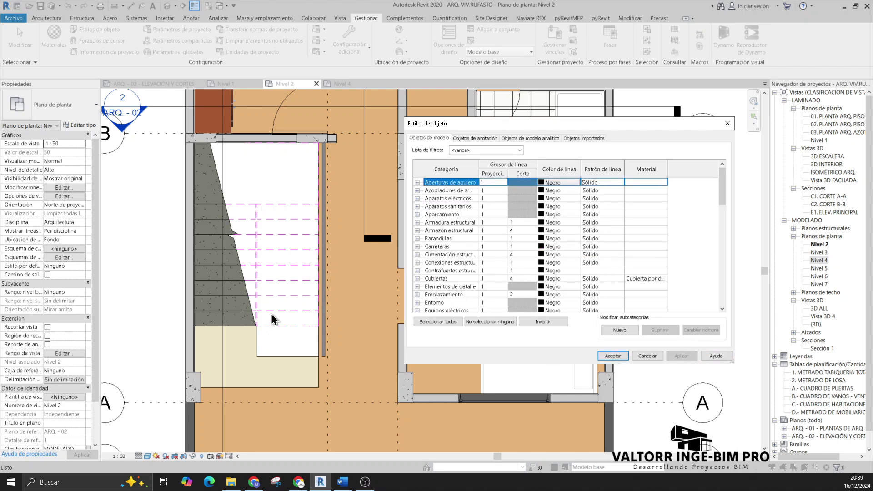
pyautogui.press('Return')
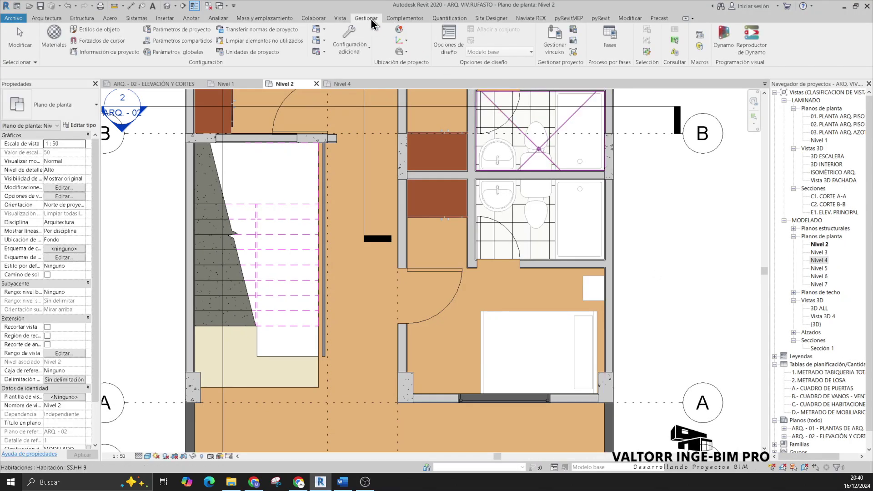
# Start a new line pattern named Proy. Huella Escalera with dash, space and dot segments
pyautogui.press('Escape')
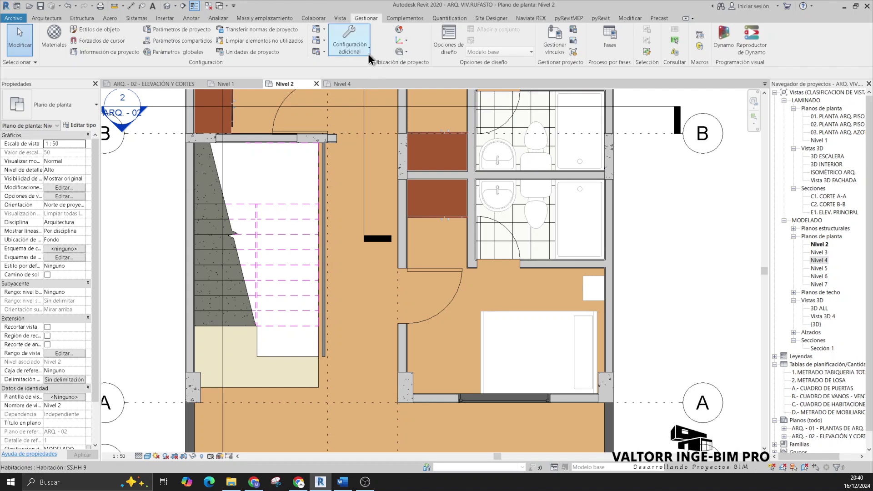
pyautogui.click(367, 54)
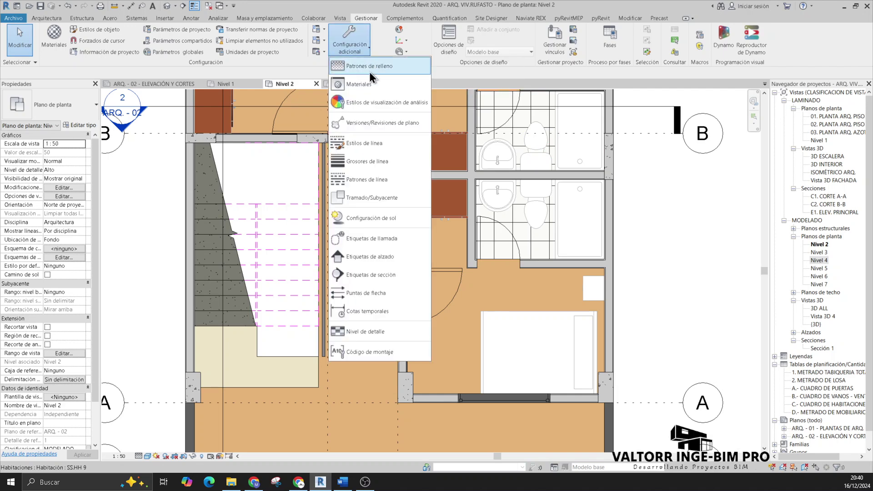
pyautogui.click(398, 182)
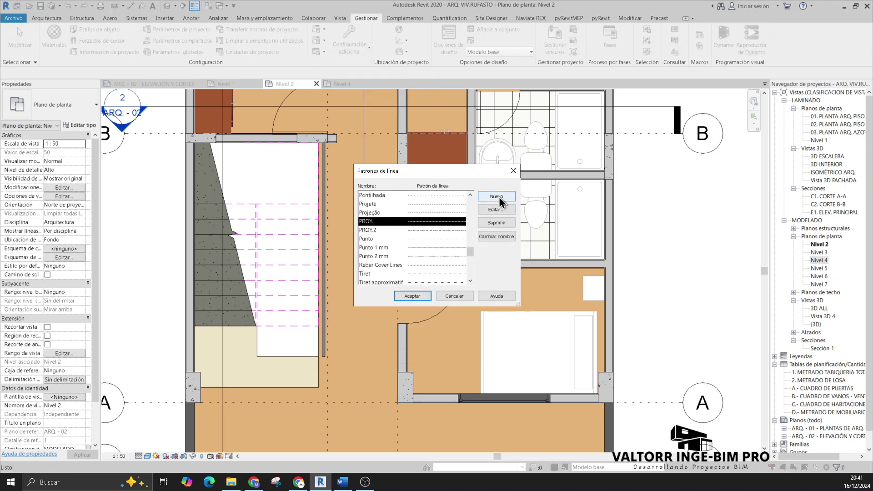
pyautogui.click(496, 197)
pyautogui.write('Proy. Huella Escalera')
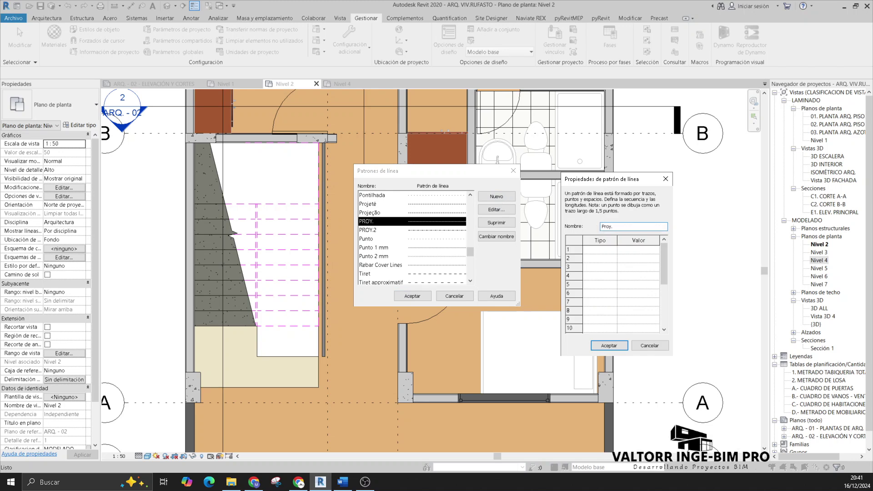
pyautogui.click(612, 250)
pyautogui.click(603, 257)
pyautogui.click(599, 267)
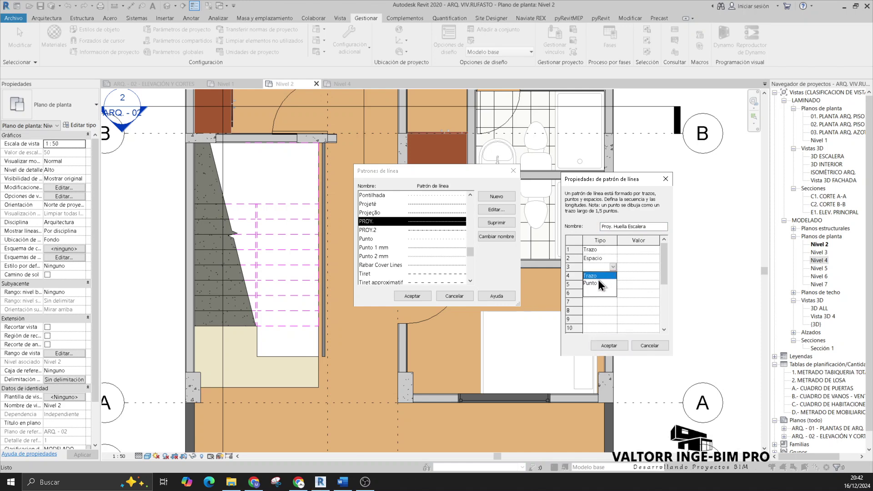
pyautogui.click(593, 282)
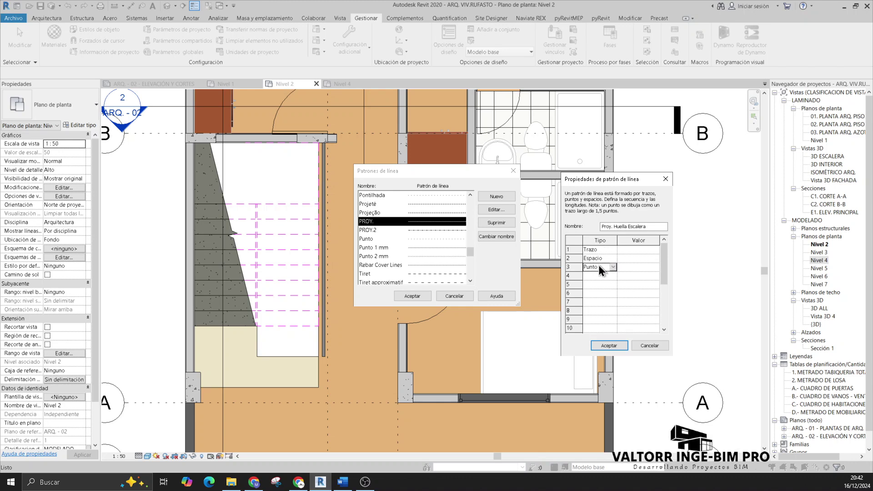
# Enter the dash length and 0.55 mm spaces, add a final space, and save the pattern
pyautogui.click(623, 249)
pyautogui.write('1')
pyautogui.write('.55')
pyautogui.click(621, 268)
pyautogui.click(626, 269)
pyautogui.click(614, 276)
pyautogui.click(595, 286)
pyautogui.click(630, 278)
pyautogui.click(609, 345)
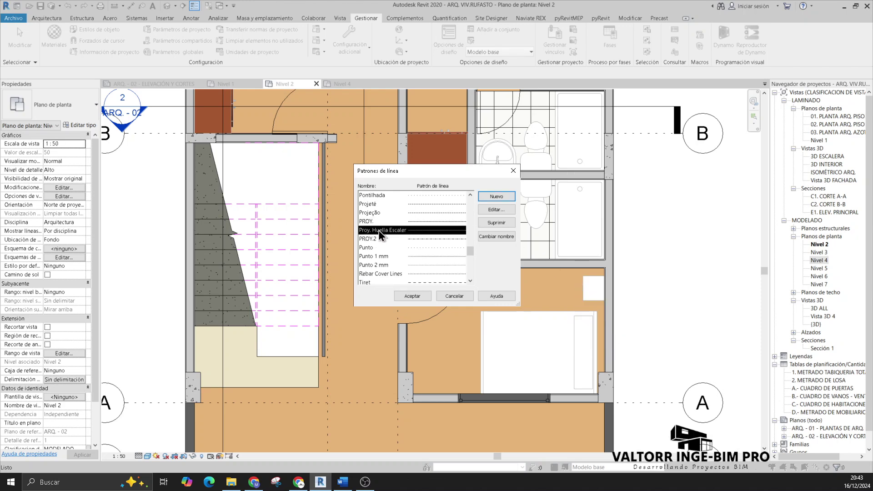
pyautogui.click(412, 296)
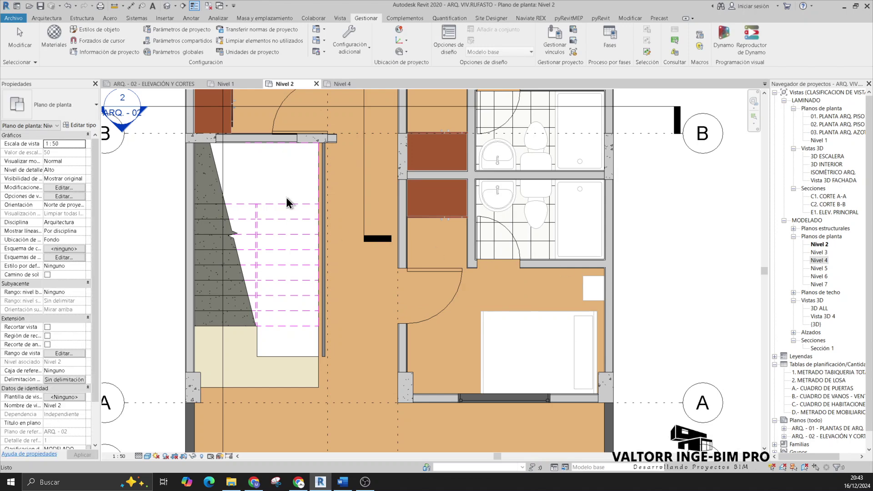
# Assign Proy. Huella Escalera to the stair's projected outlines and riser lines, then view Nivel 1
pyautogui.click(101, 32)
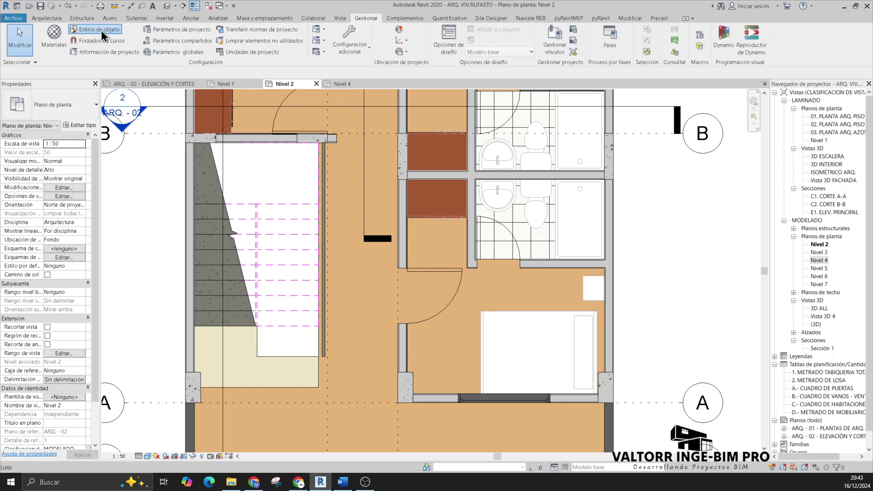
pyautogui.click(673, 214)
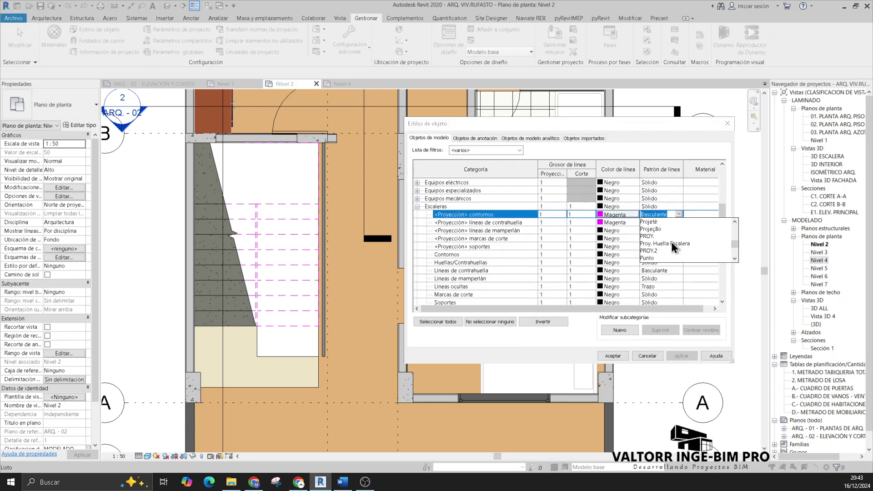
pyautogui.click(673, 244)
pyautogui.click(680, 223)
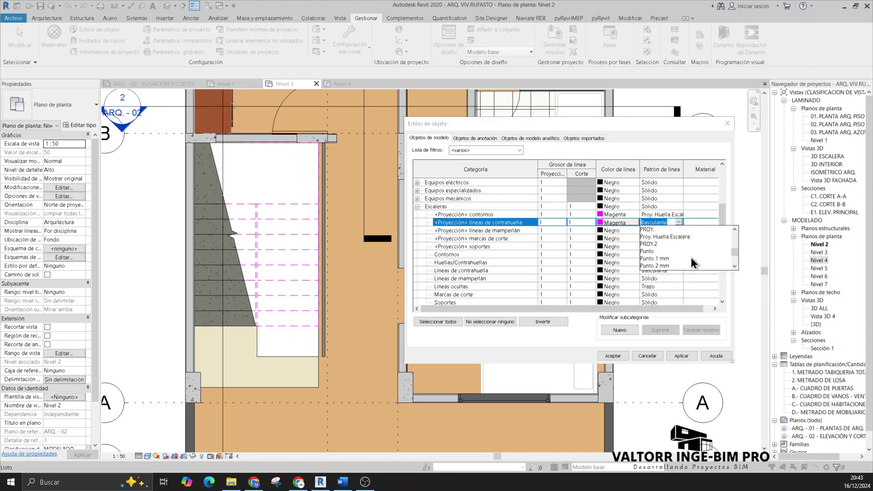
pyautogui.click(674, 236)
pyautogui.click(683, 358)
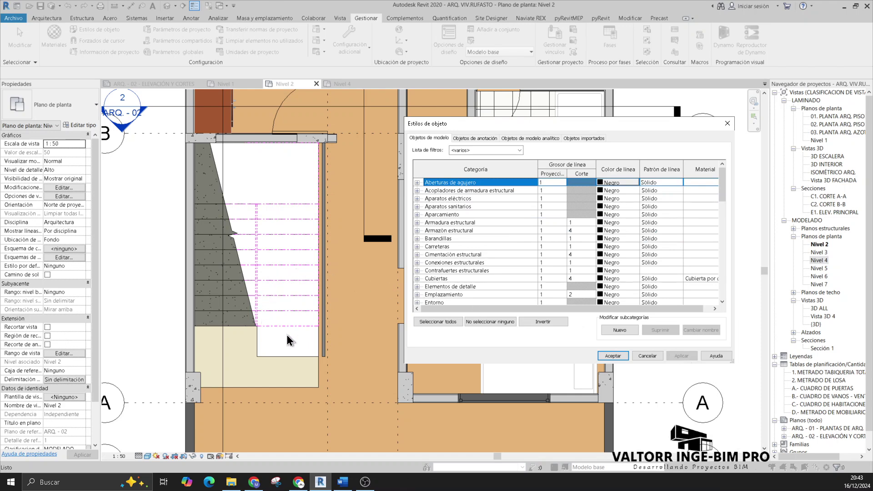
pyautogui.click(612, 355)
pyautogui.click(238, 86)
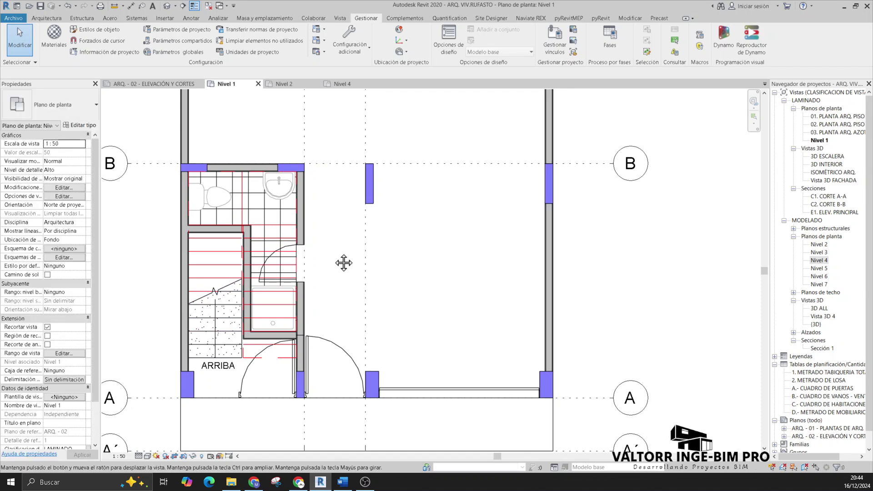
# Nudge the Nivel 1 plan and open its Visibility/Graphics Overrides with the VG shortcut
pyautogui.moveTo(340, 264); pyautogui.dragTo(330, 260, button='middle')
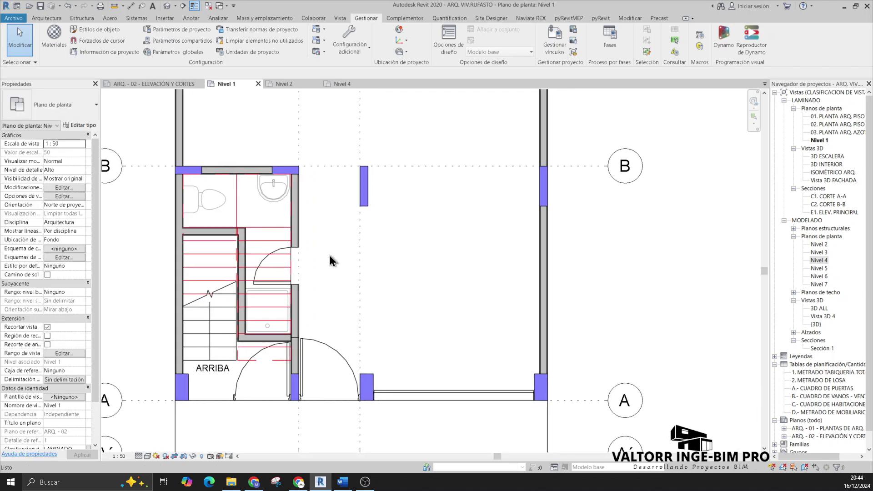
pyautogui.press('v')
pyautogui.press('g')
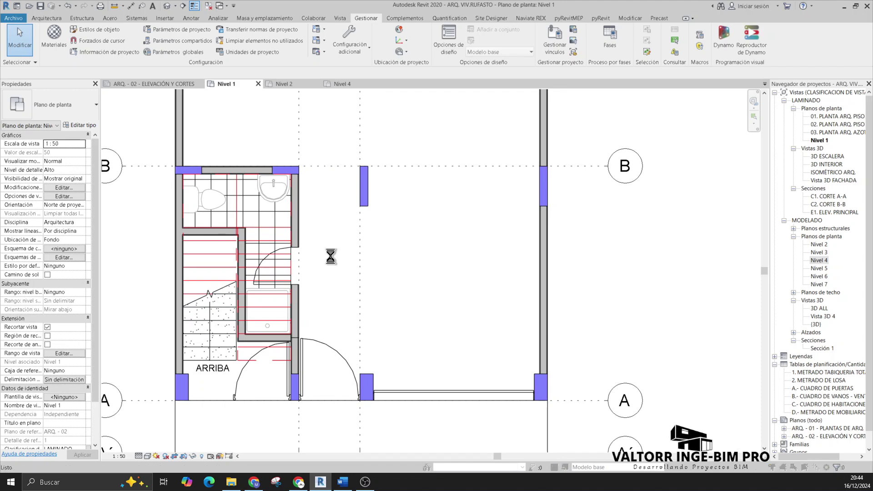
pyautogui.moveTo(335, 258); pyautogui.dragTo(335, 266, button='middle')
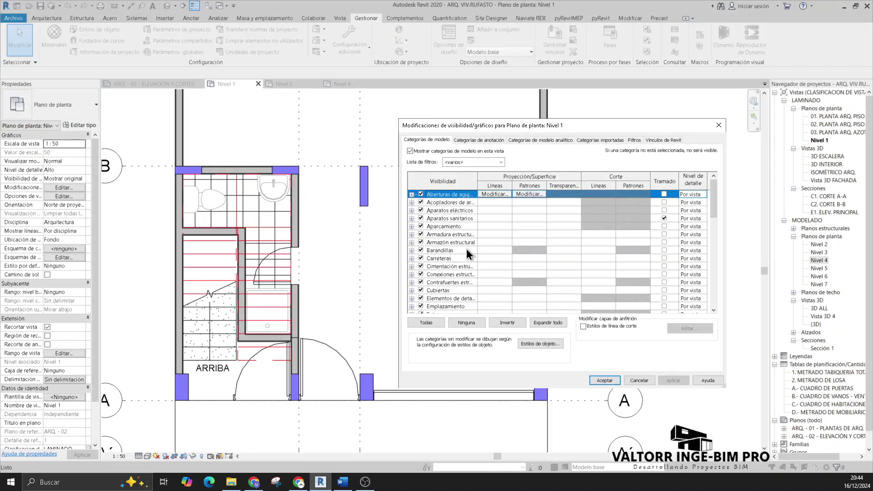
# Clear the red dashed line overrides on both Escaleras <Proyección> subcategories, apply, and close
pyautogui.scroll(-2, 479, 253)
pyautogui.scroll(-1, 478, 254)
pyautogui.click(411, 269)
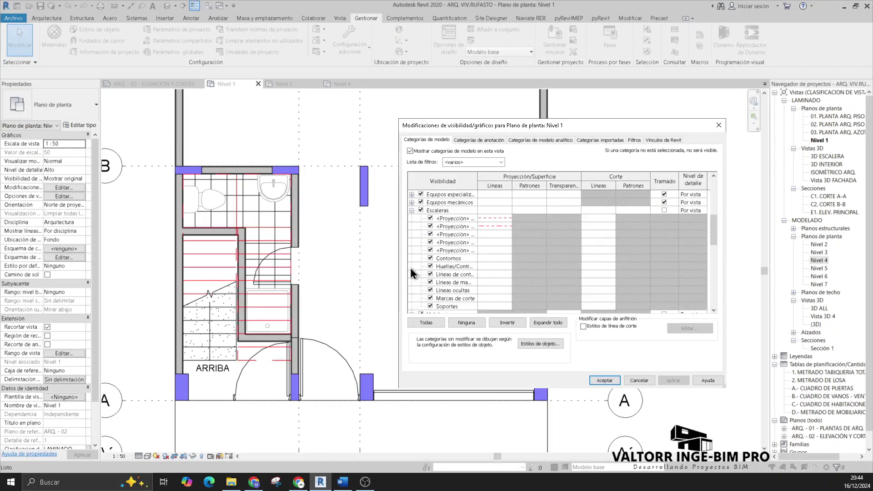
pyautogui.click(490, 220)
pyautogui.click(477, 288)
pyautogui.click(618, 294)
pyautogui.click(488, 227)
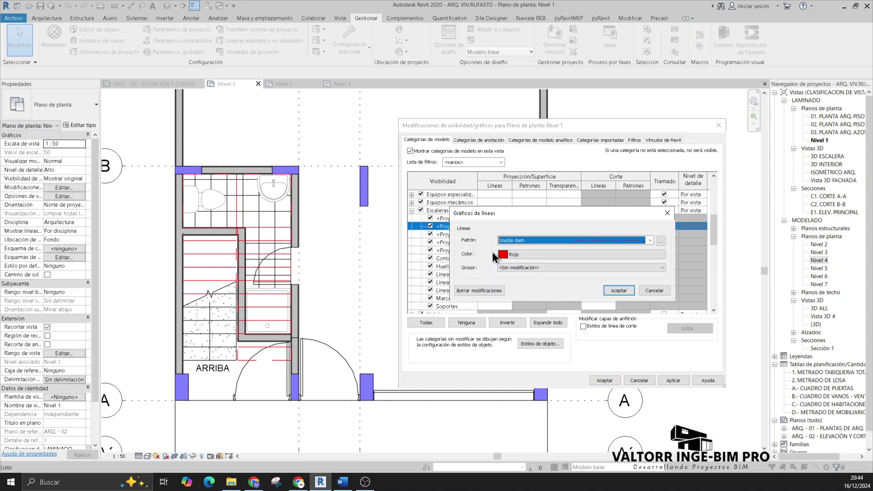
pyautogui.click(546, 291)
pyautogui.click(673, 380)
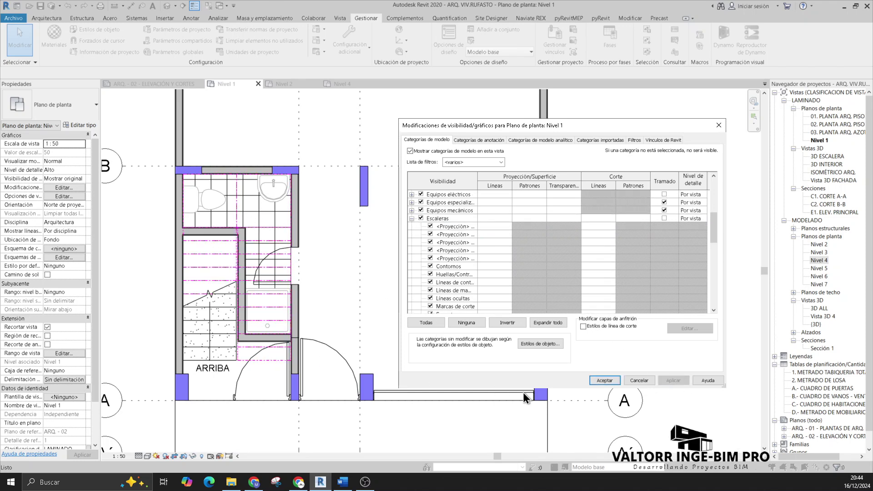
pyautogui.click(599, 380)
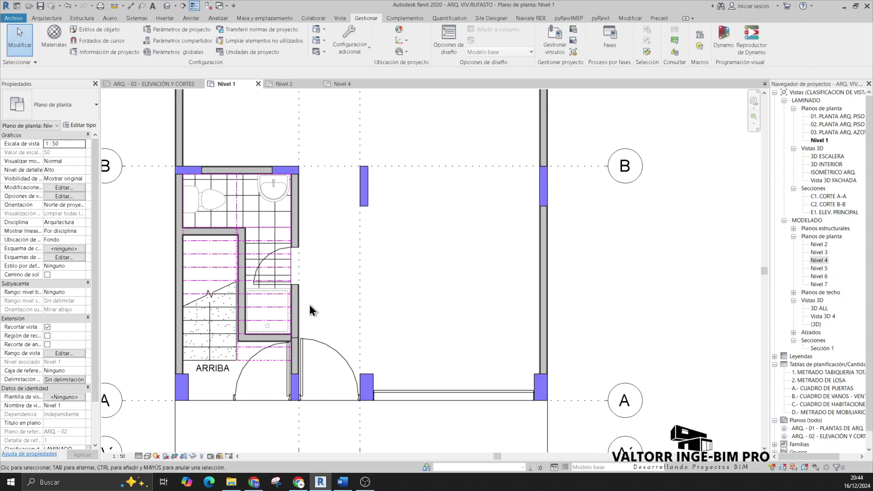
# Zoom into the Nivel 1 stair's magenta dashed lines, then open sheet ARQ. - 02 - ELEVACIÓN Y CORTES
pyautogui.scroll(2, 309, 304)
pyautogui.moveTo(323, 292)
pyautogui.mouseDown(button='middle')
pyautogui.moveTo(405, 304)
pyautogui.moveTo(395, 298)
pyautogui.mouseUp(button='middle')
pyautogui.scroll(1, 405, 304)
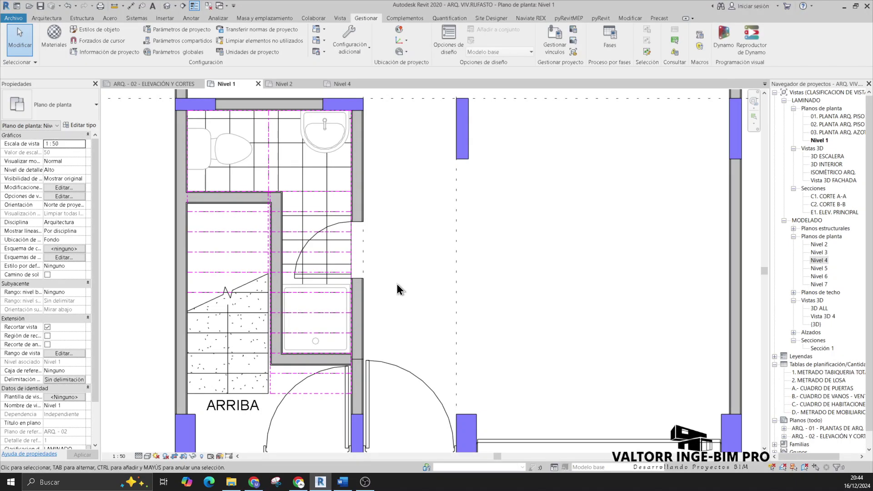
pyautogui.scroll(-2, 398, 285)
pyautogui.click(151, 83)
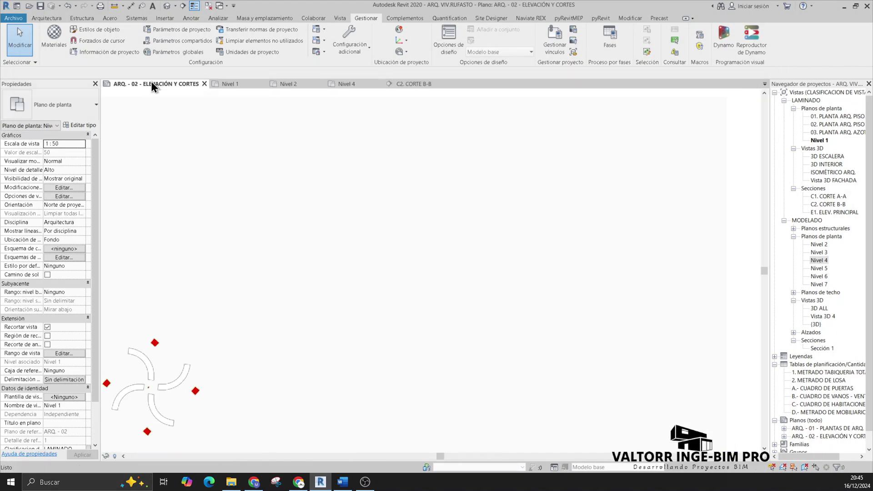